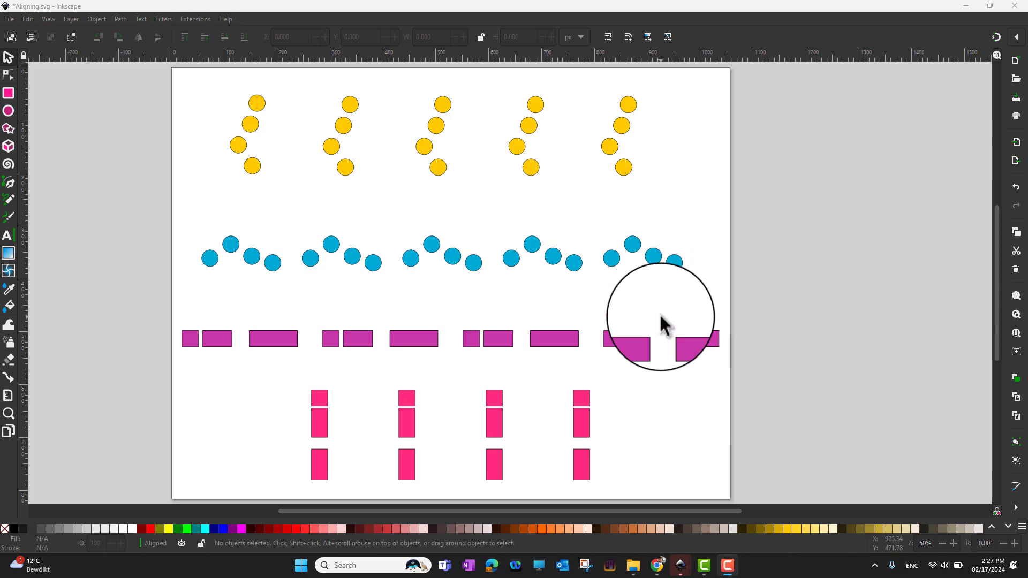
# - Open the list of layers and objects, and hide and show the Aligned layer to view the original positions underneath
pyautogui.click(97, 20)
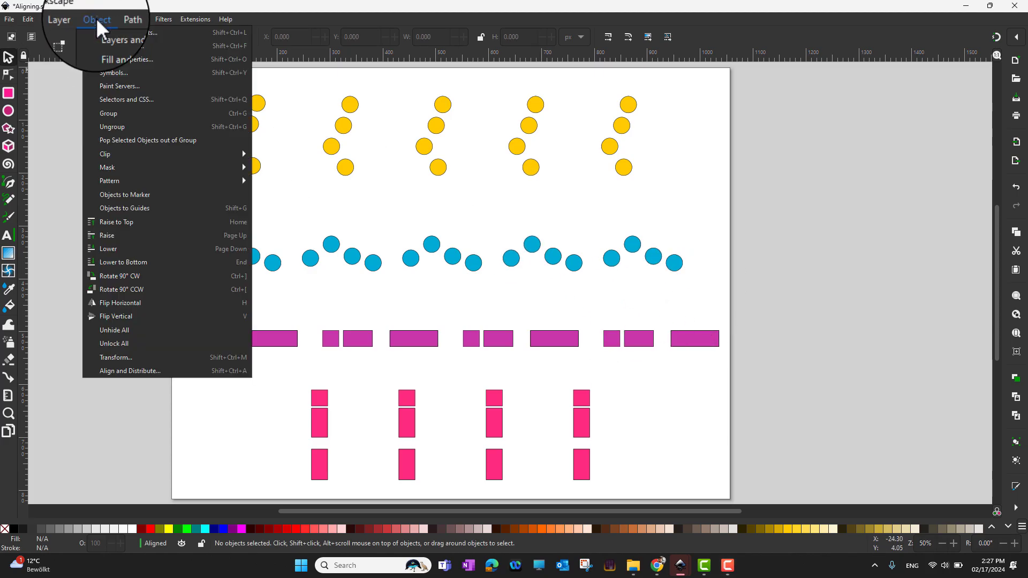
pyautogui.click(96, 18)
pyautogui.click(95, 18)
pyautogui.click(108, 32)
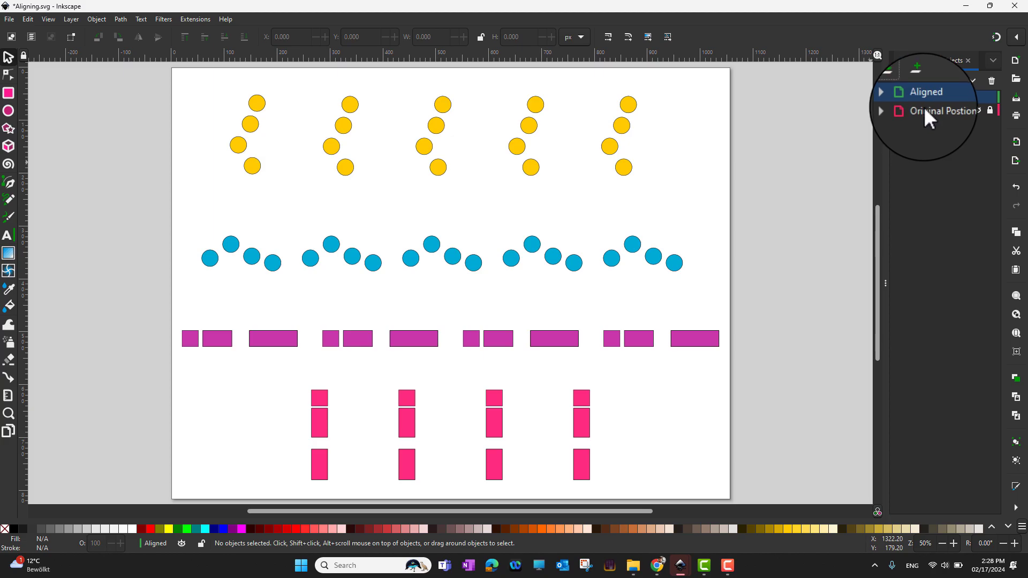
pyautogui.click(976, 96)
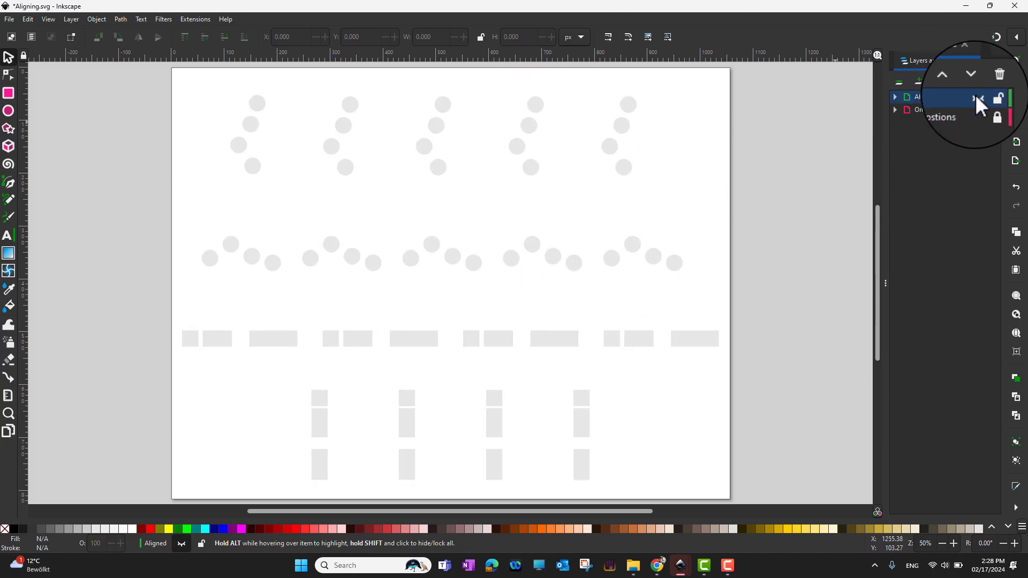
pyautogui.click(975, 96)
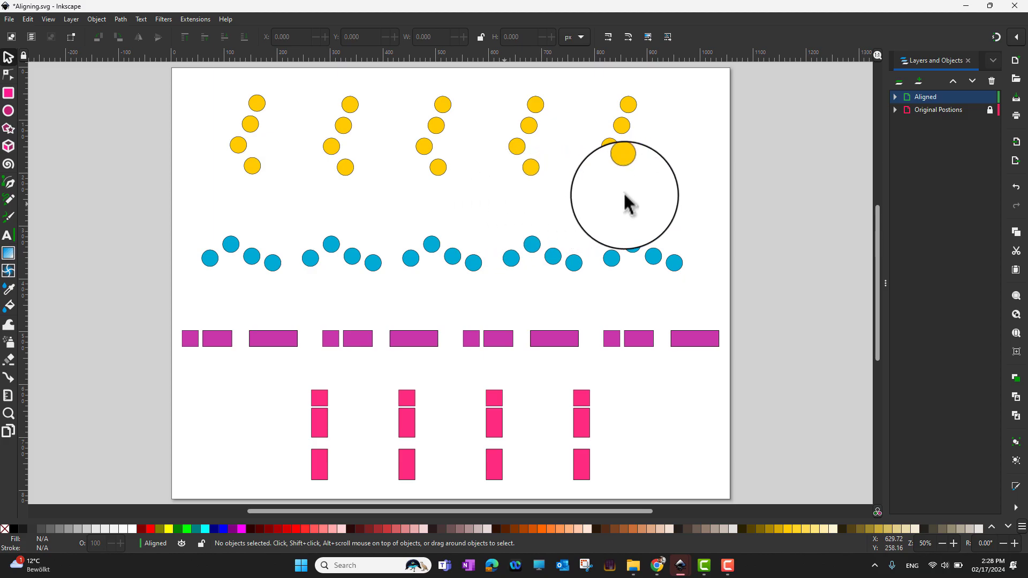
# - Open the Align and Distribute settings and review the options that objects can be aligned relative to
pyautogui.click(101, 20)
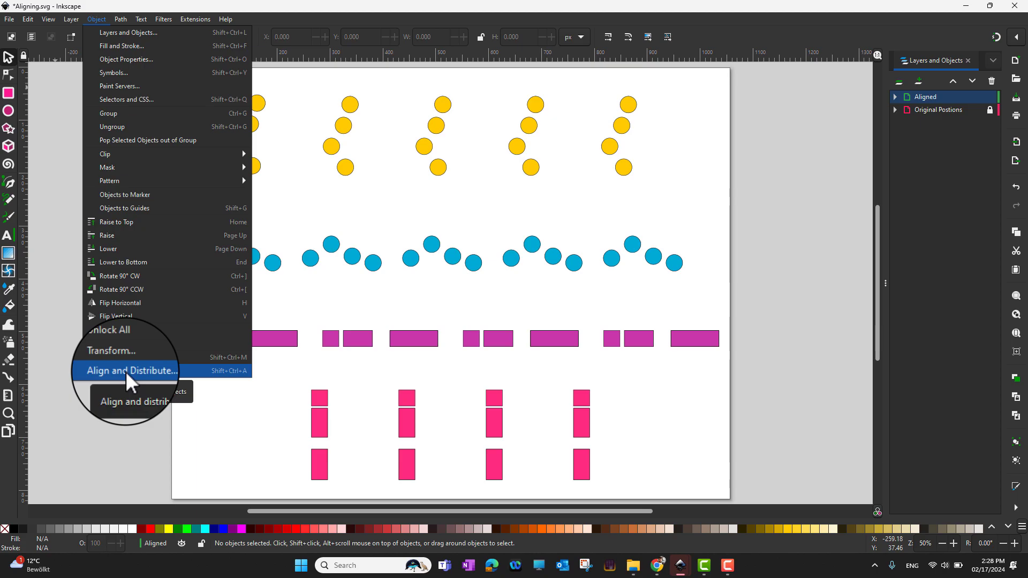
pyautogui.click(214, 371)
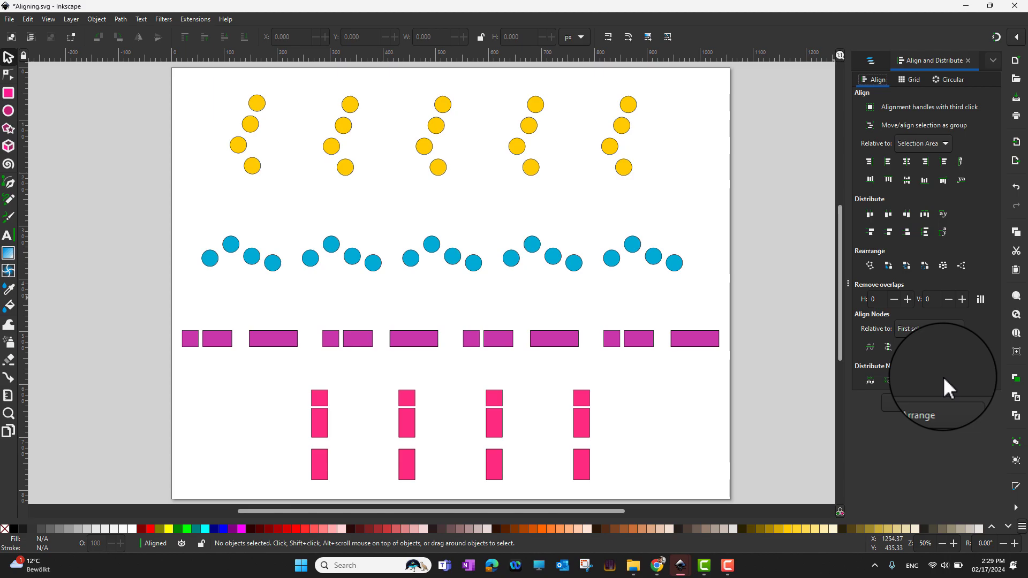
pyautogui.click(940, 143)
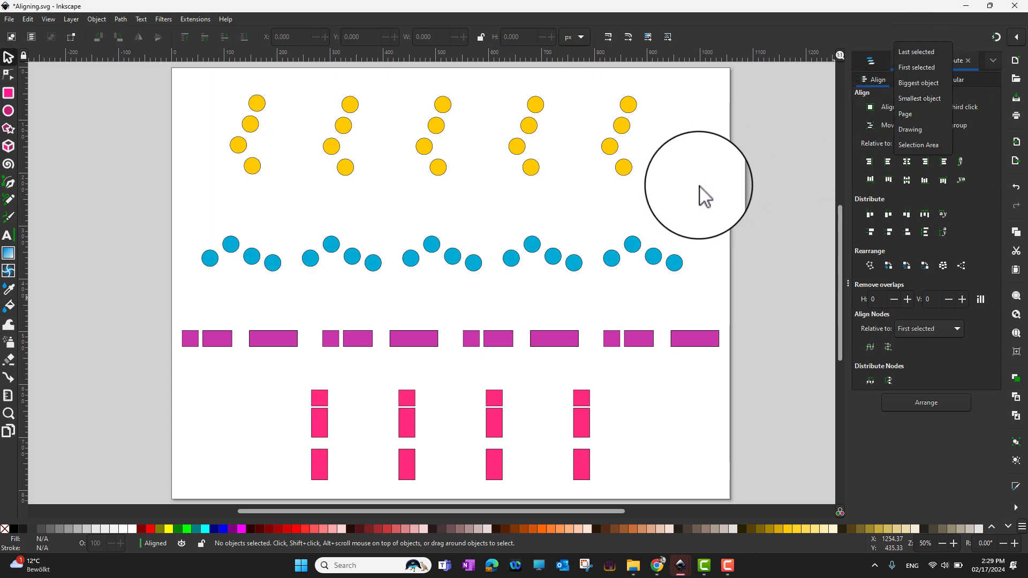
pyautogui.moveTo(215, 83); pyautogui.dragTo(316, 232)
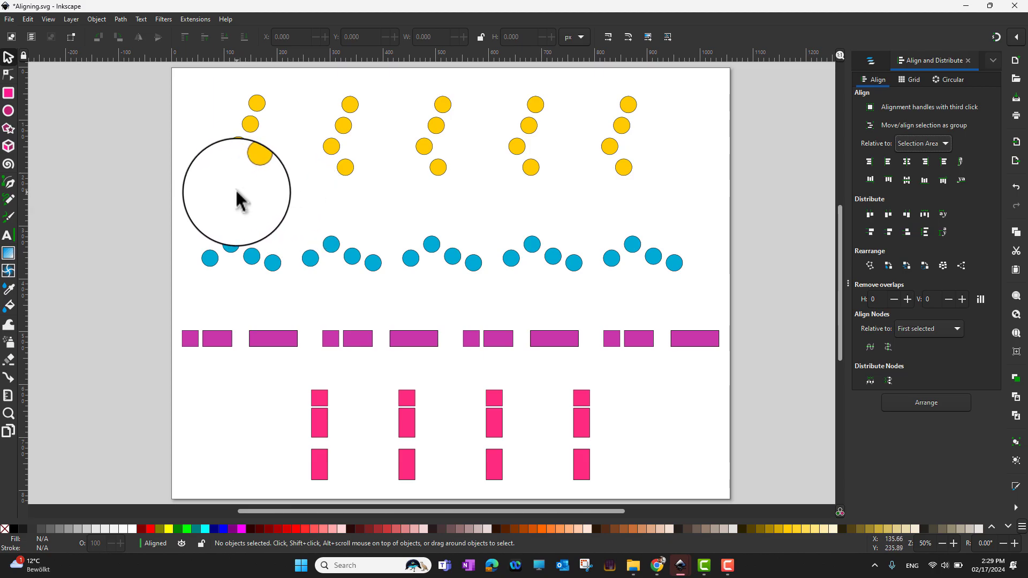
# - Align the right edges of the first group of four yellow circles to the left edge of the selection area
pyautogui.click(8, 57)
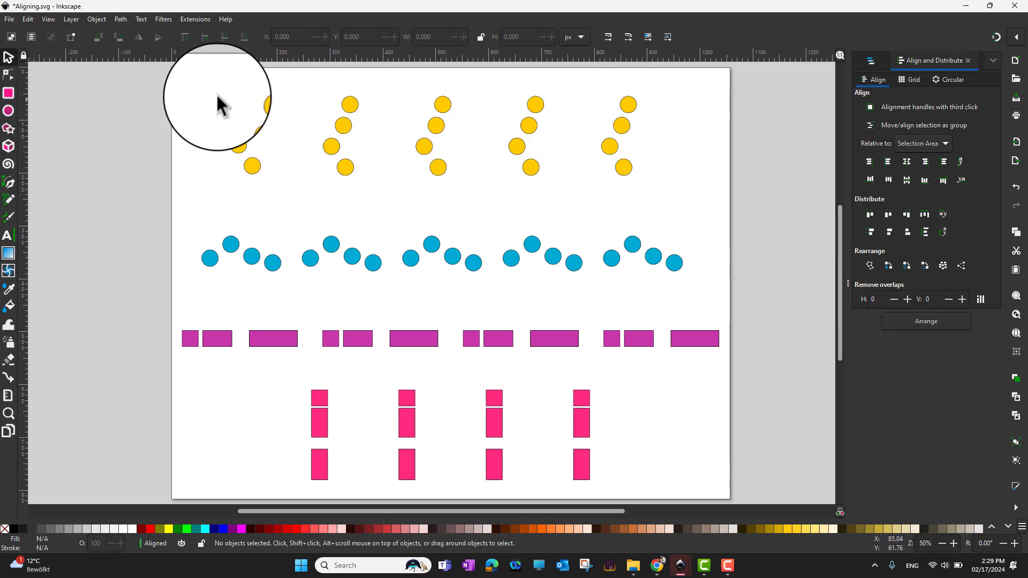
pyautogui.moveTo(210, 87); pyautogui.dragTo(294, 192)
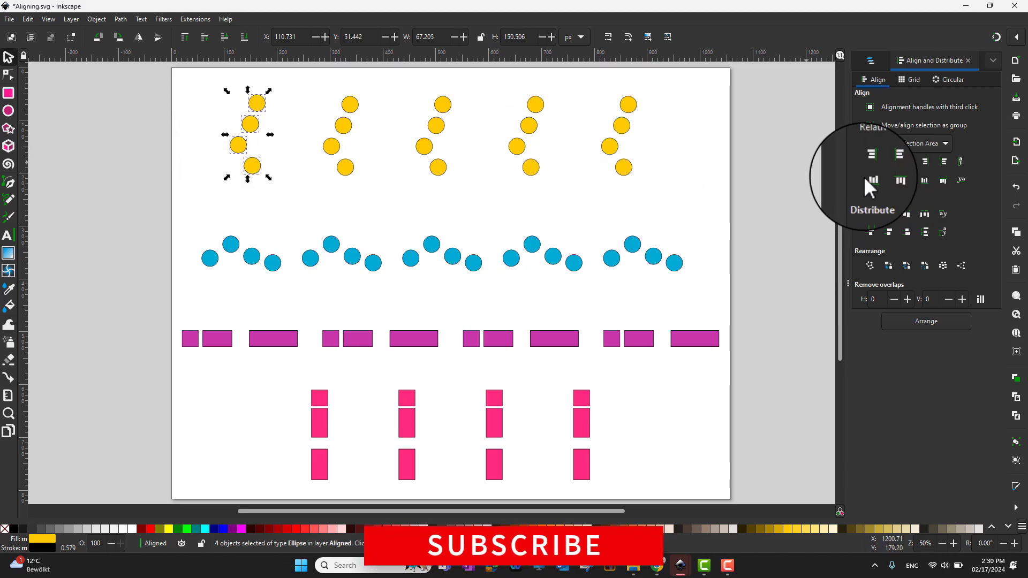
pyautogui.click(870, 162)
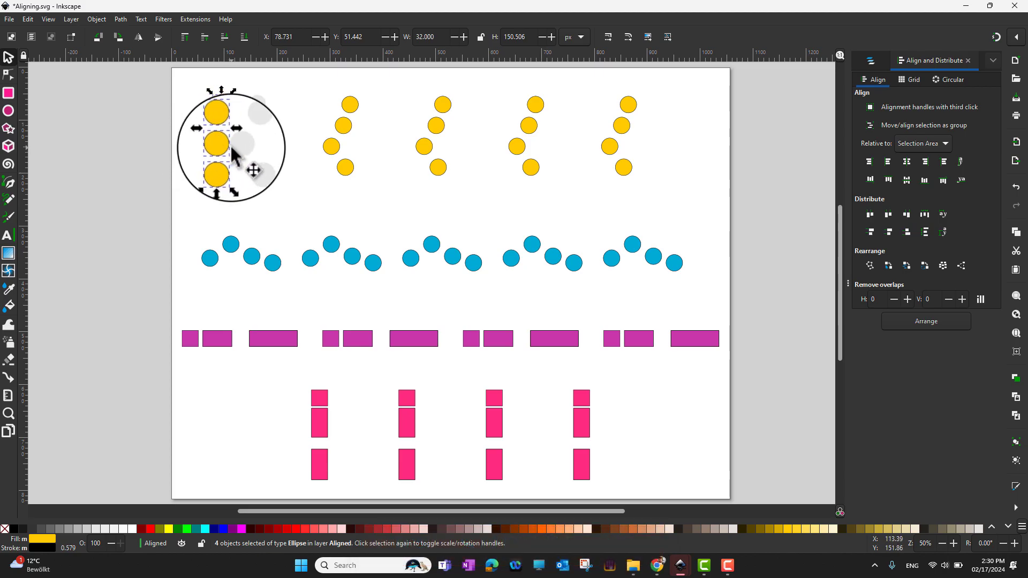
# - Align the second yellow circle group by left edges and center the third yellow group on the vertical axis
pyautogui.moveTo(317, 81); pyautogui.dragTo(381, 192)
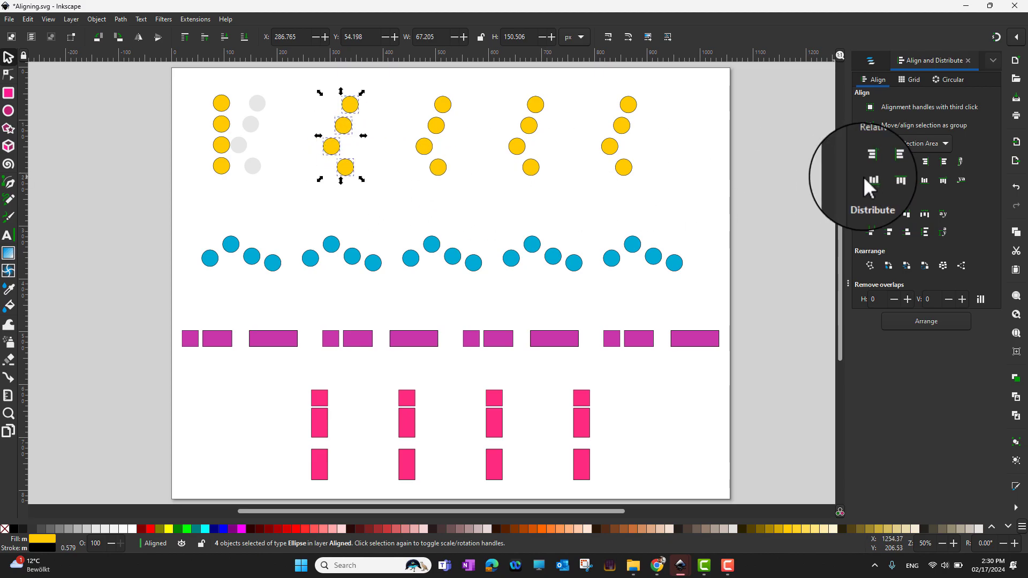
pyautogui.click(888, 162)
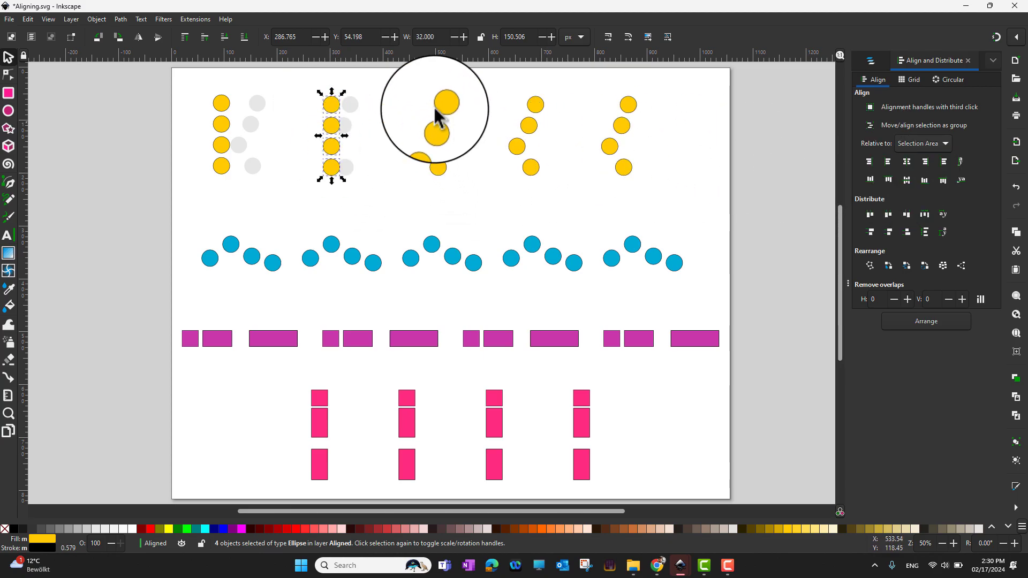
pyautogui.moveTo(413, 88); pyautogui.dragTo(476, 198)
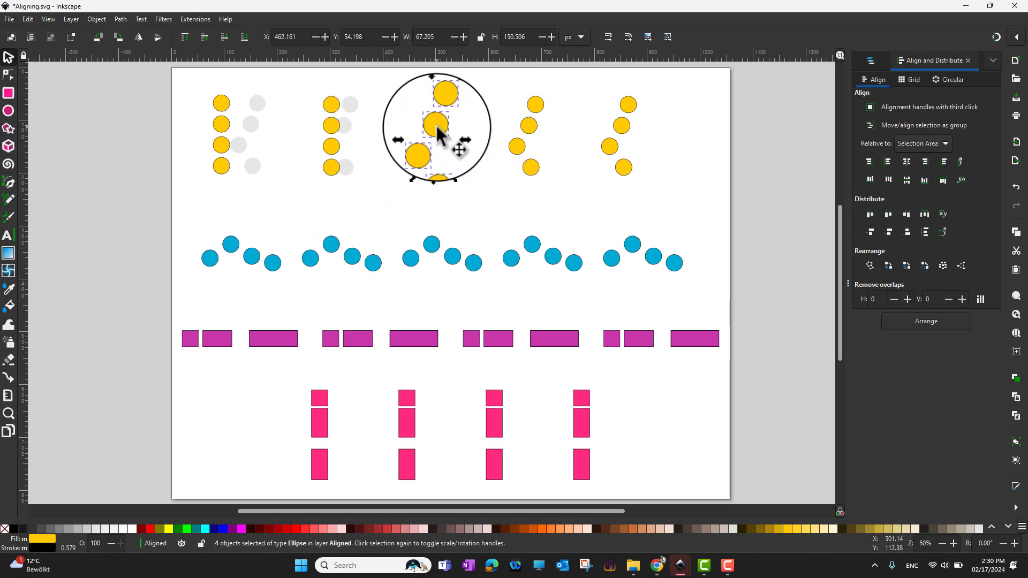
pyautogui.click(906, 162)
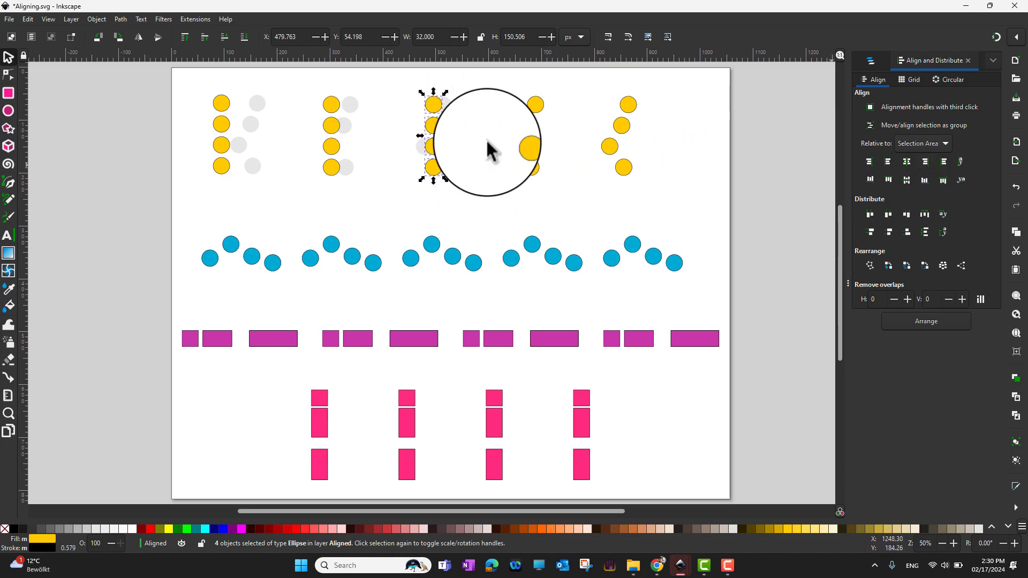
# - Align the fourth yellow group by right edges, and the fifth group's left edges to the right edge of the selection area
pyautogui.moveTo(510, 89); pyautogui.dragTo(556, 192)
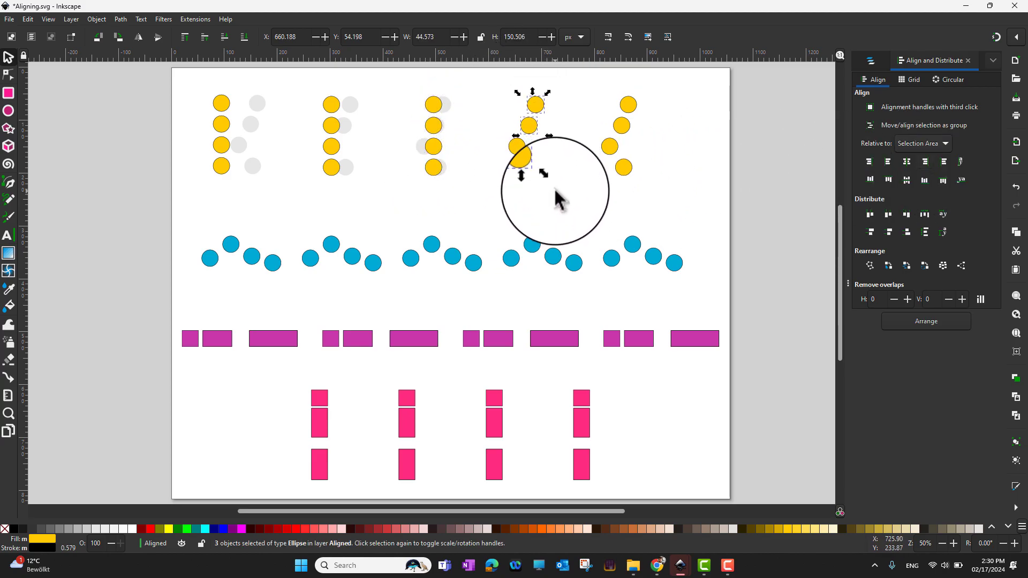
pyautogui.moveTo(496, 82); pyautogui.dragTo(567, 194)
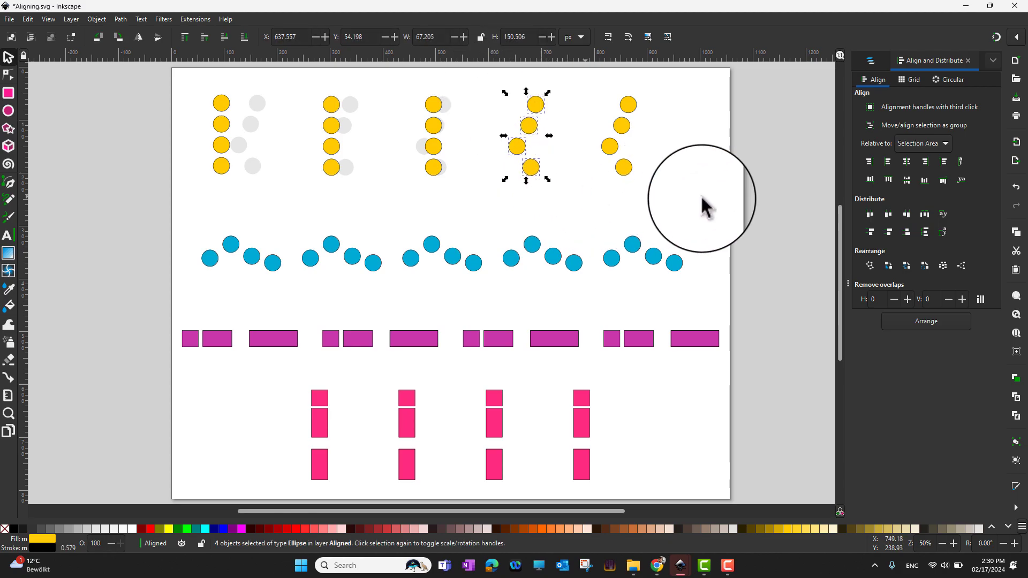
pyautogui.click(930, 159)
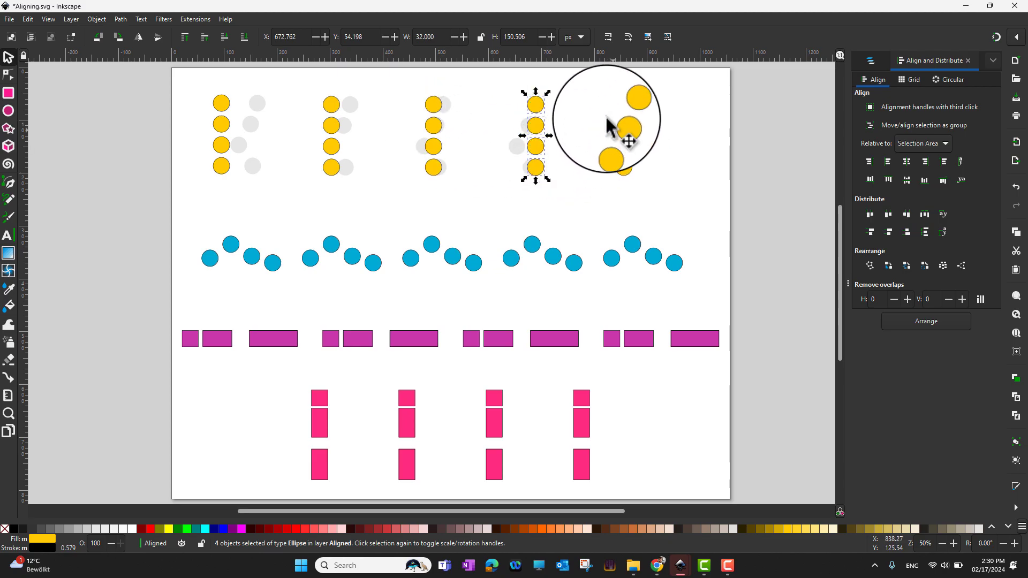
pyautogui.moveTo(586, 87); pyautogui.dragTo(670, 192)
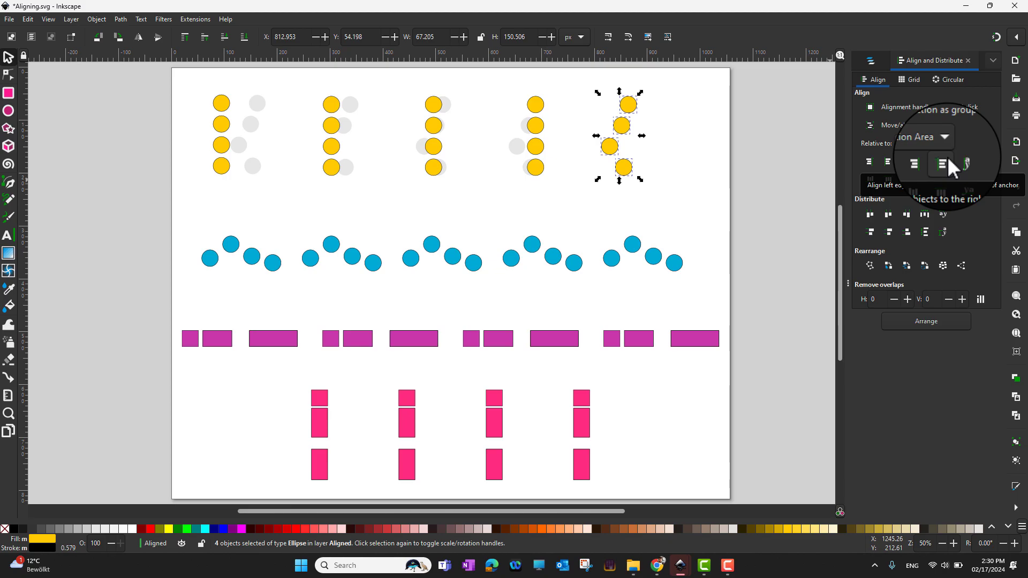
pyautogui.click(945, 160)
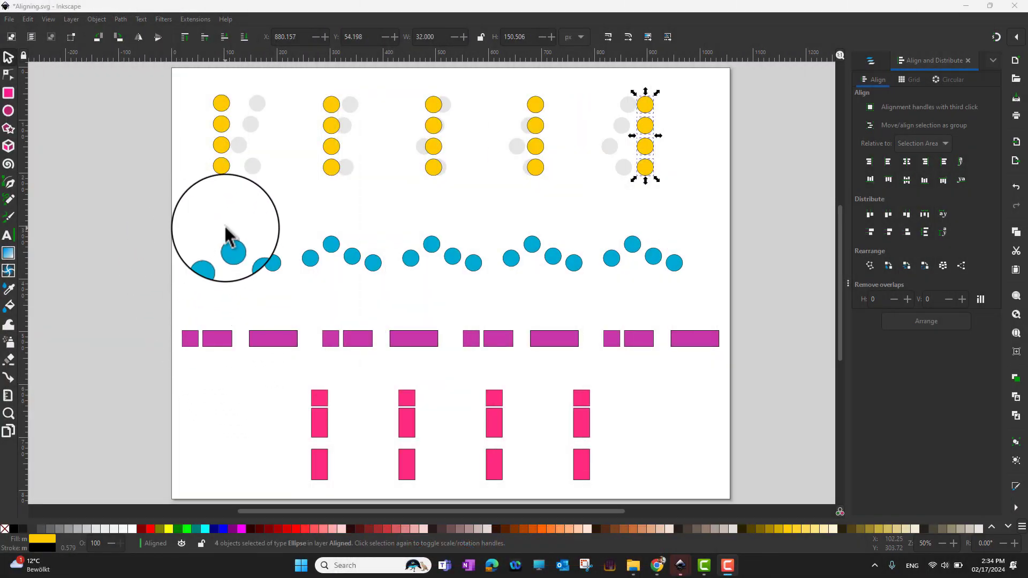
# - Align the bottom edges of the first group of four blue circles to the top edge of the selection area
pyautogui.moveTo(192, 222); pyautogui.dragTo(269, 286)
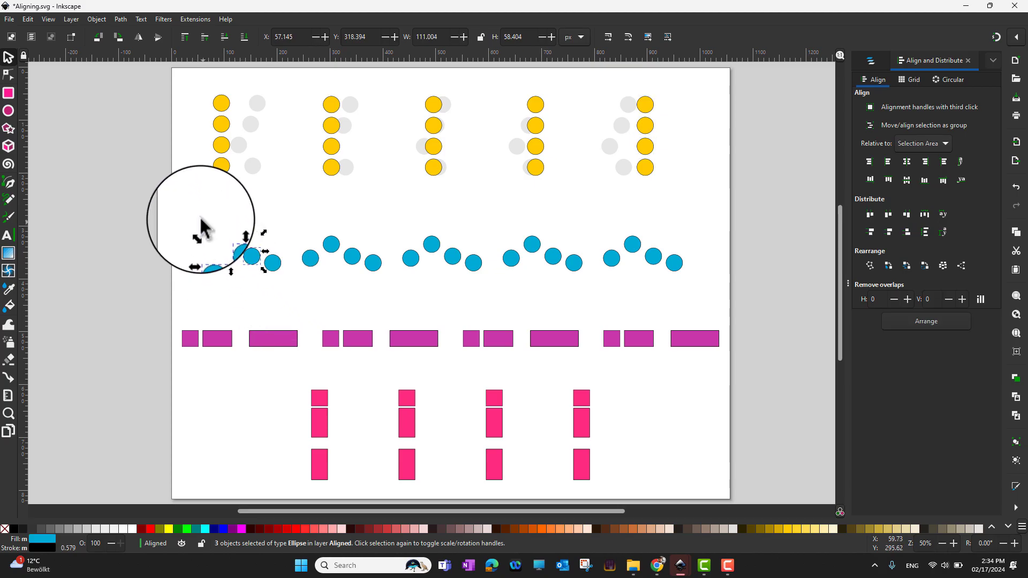
pyautogui.moveTo(190, 214); pyautogui.dragTo(293, 299)
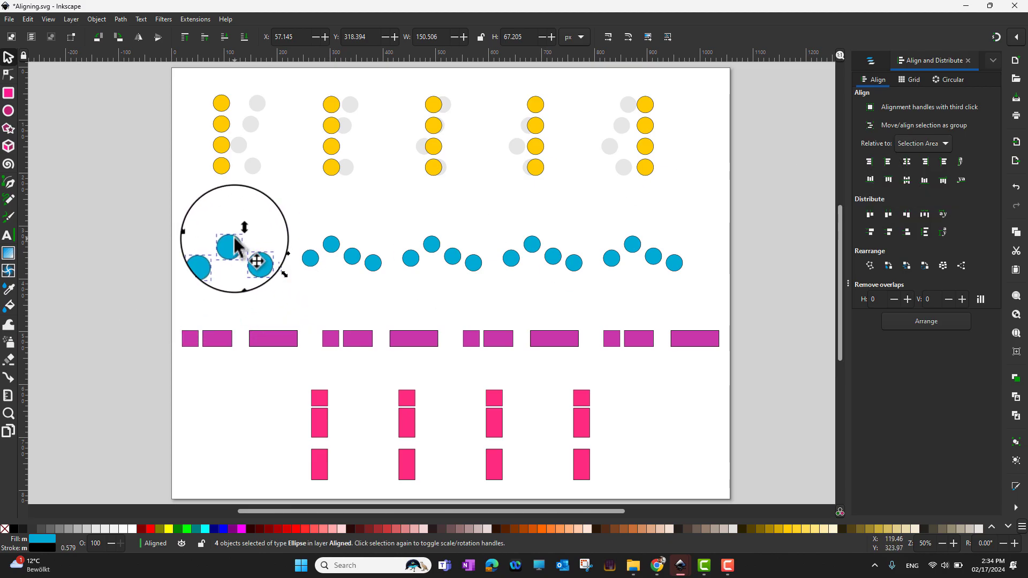
pyautogui.click(871, 180)
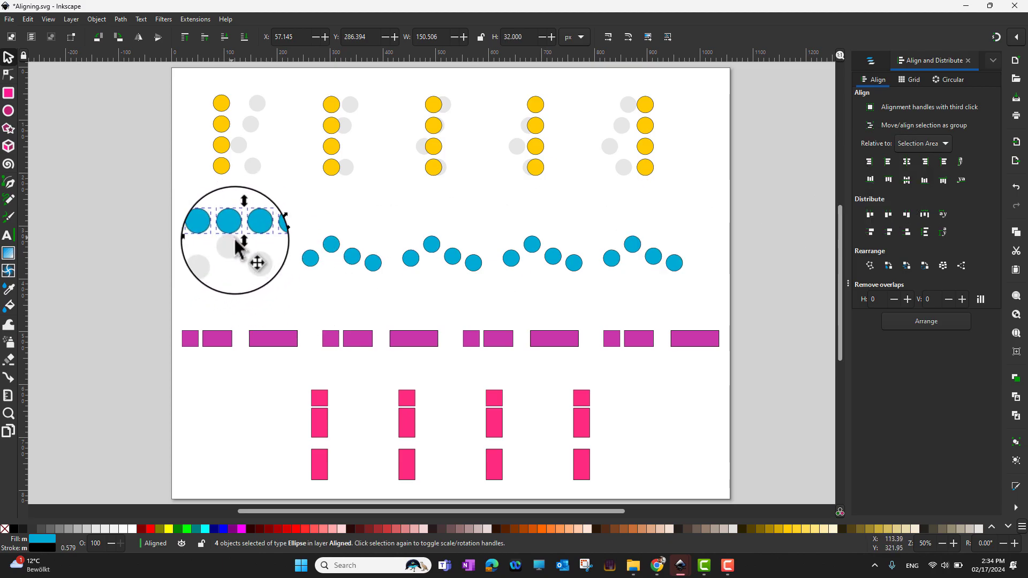
# - Align the second blue circle group by top edges and center the third blue group on the horizontal axis
pyautogui.moveTo(303, 225); pyautogui.dragTo(400, 292)
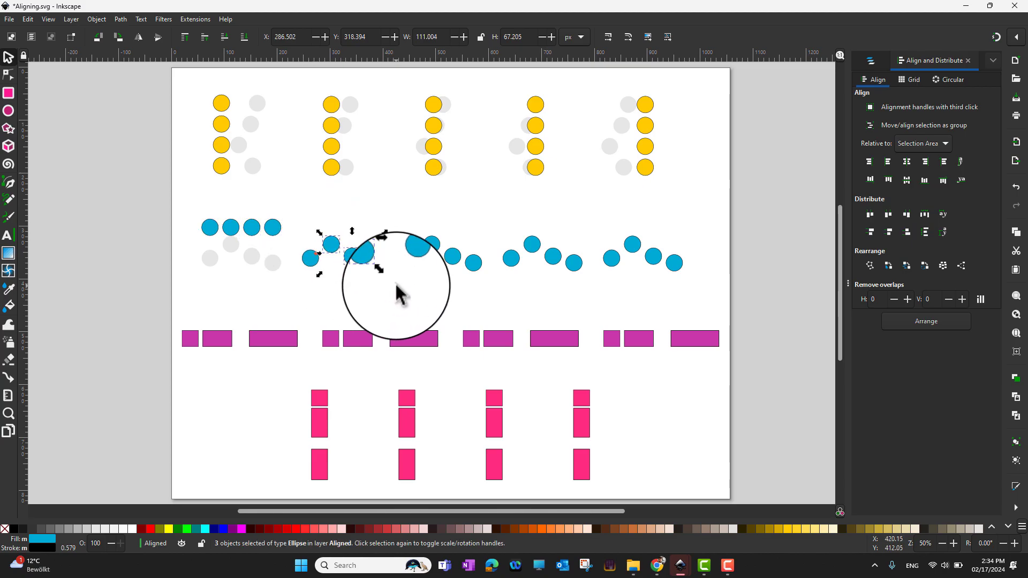
pyautogui.moveTo(296, 213); pyautogui.dragTo(398, 284)
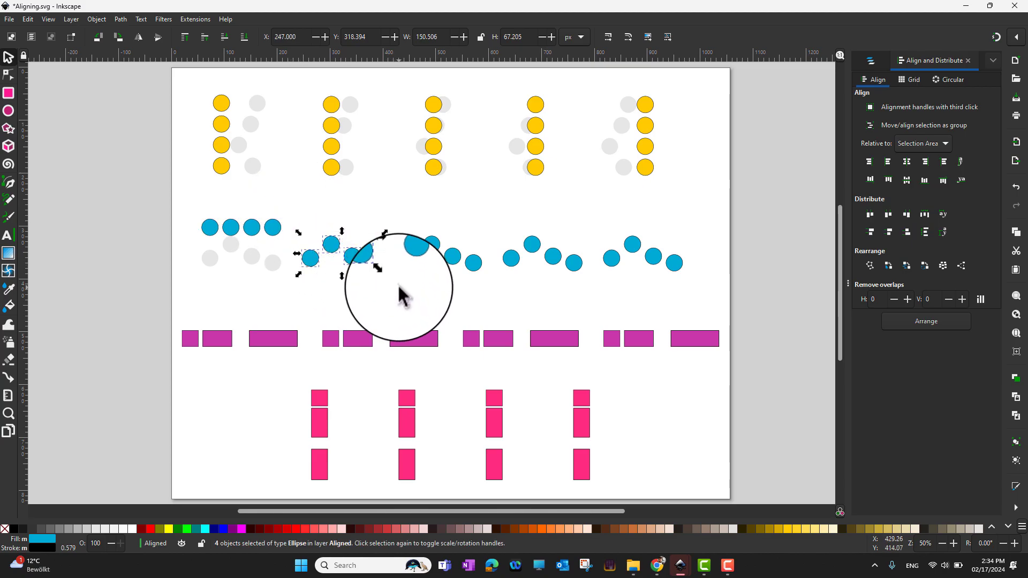
pyautogui.click(888, 180)
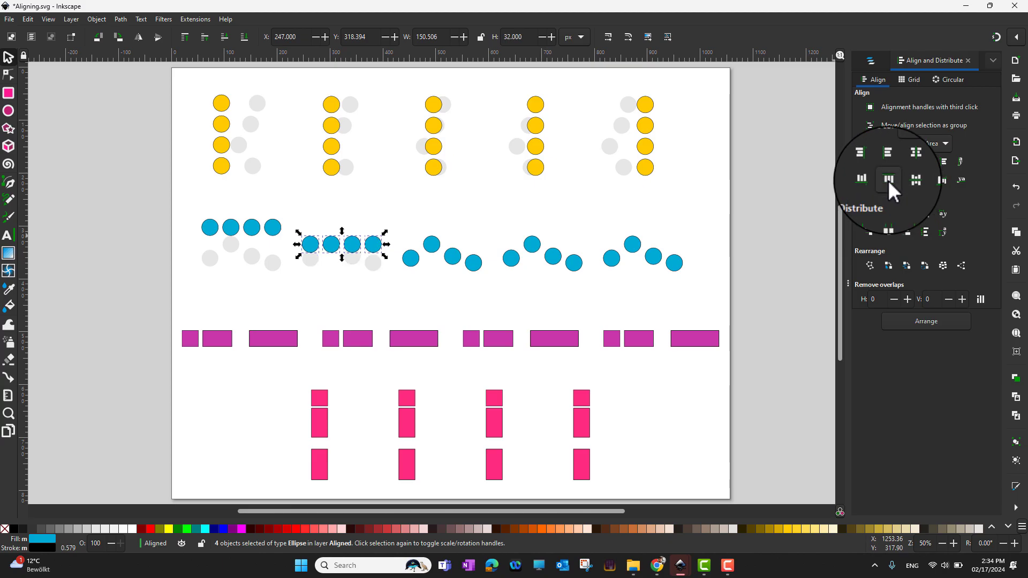
pyautogui.moveTo(398, 230); pyautogui.dragTo(495, 286)
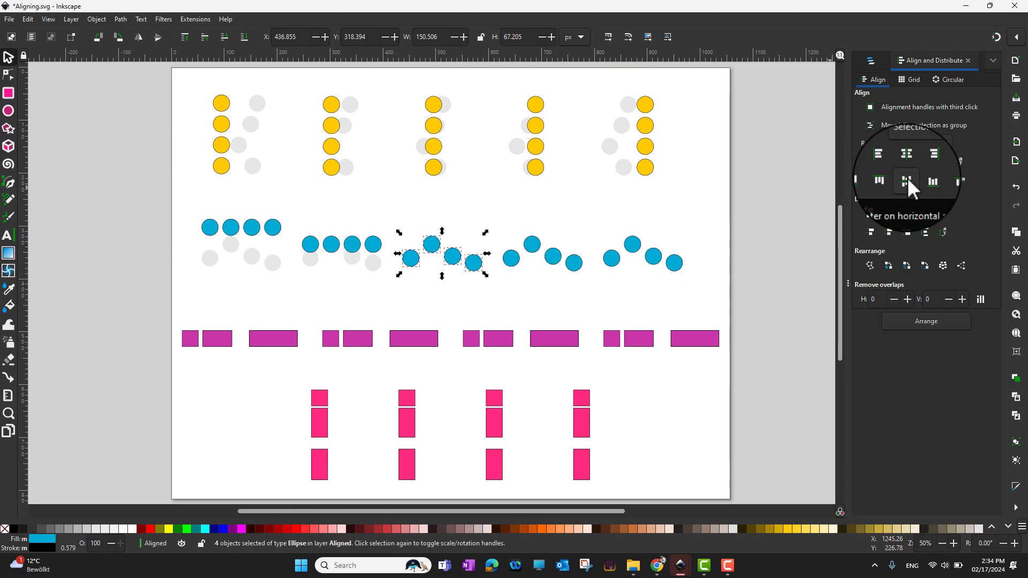
pyautogui.click(907, 179)
# - Align the fourth blue group by bottom edges, and the fifth group's top edges to the bottom edge of the selection area
pyautogui.moveTo(502, 229); pyautogui.dragTo(592, 286)
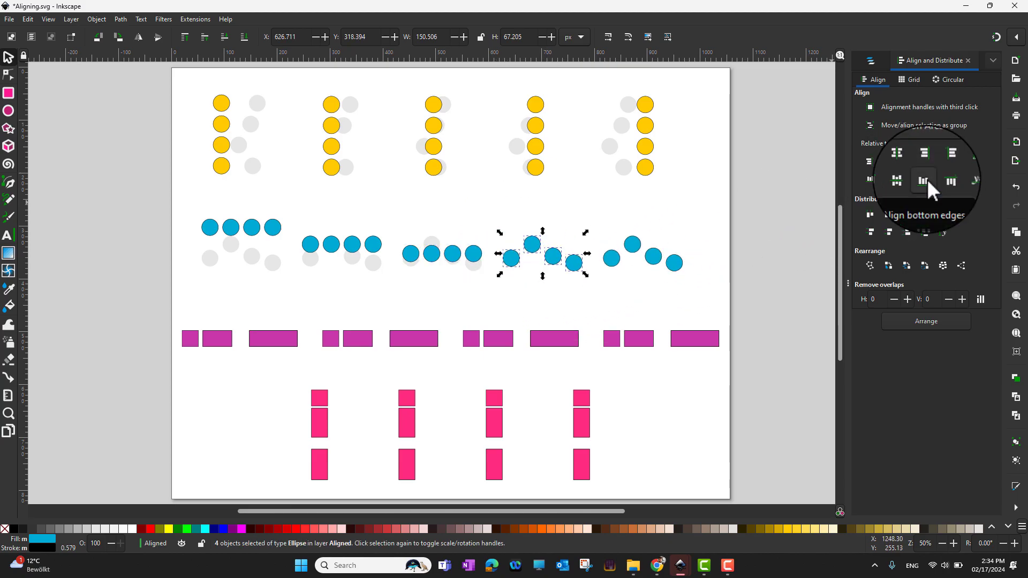
pyautogui.click(925, 180)
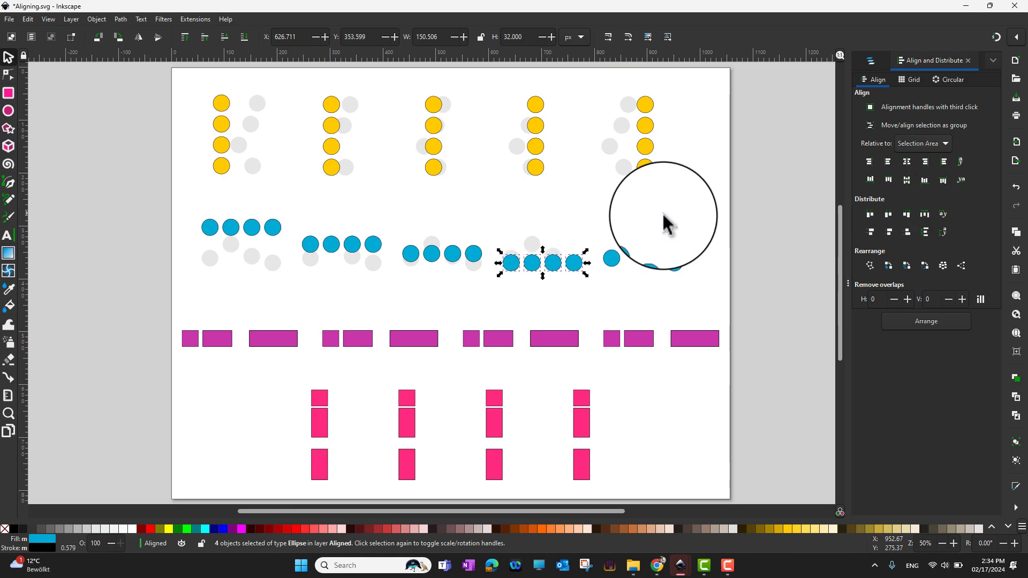
pyautogui.moveTo(596, 225); pyautogui.dragTo(694, 289)
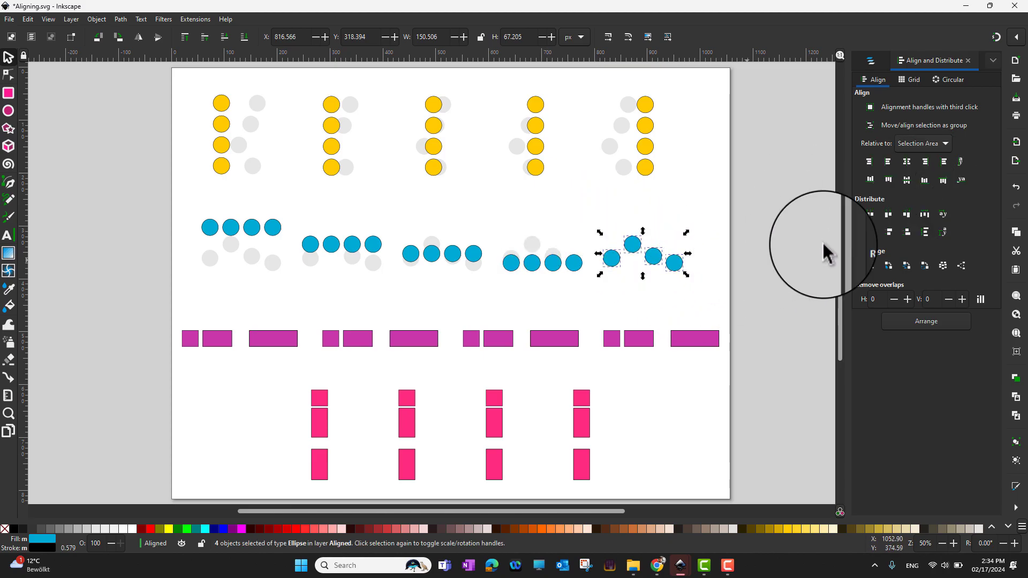
pyautogui.click(943, 181)
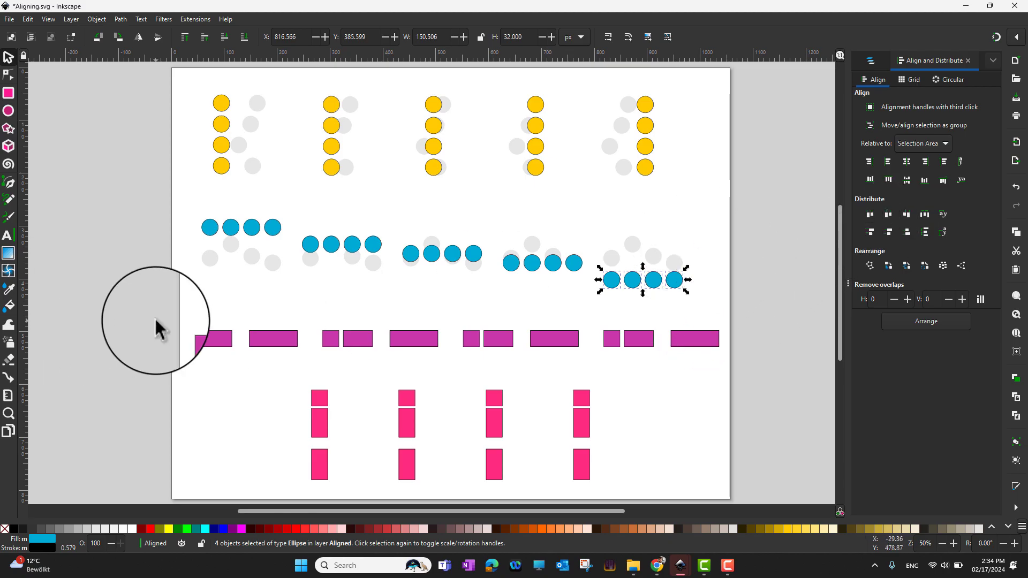
# - Distribute the first group of three purple rectangles horizontally with even spacing between their left edges
pyautogui.moveTo(179, 314); pyautogui.dragTo(316, 362)
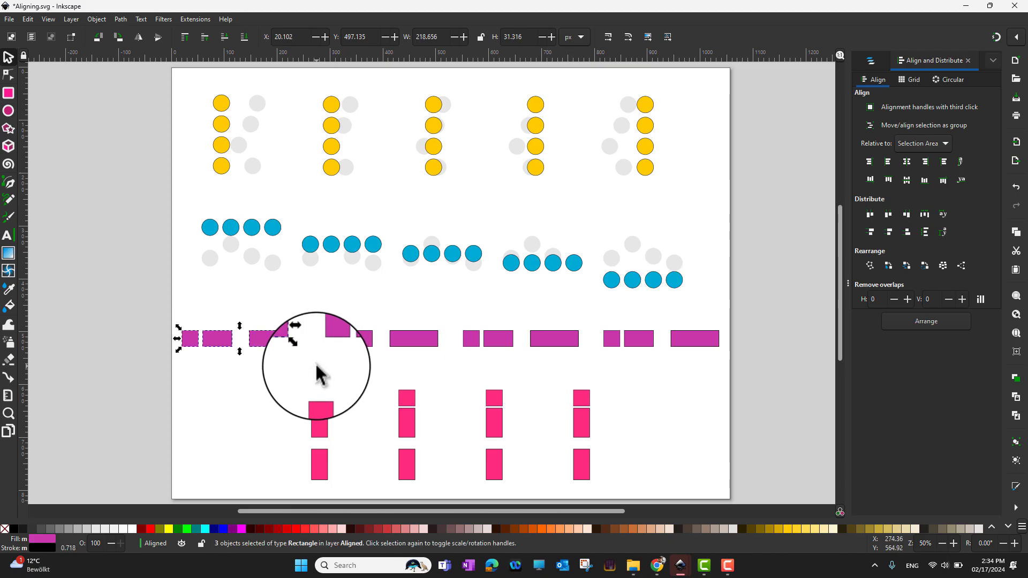
pyautogui.click(870, 213)
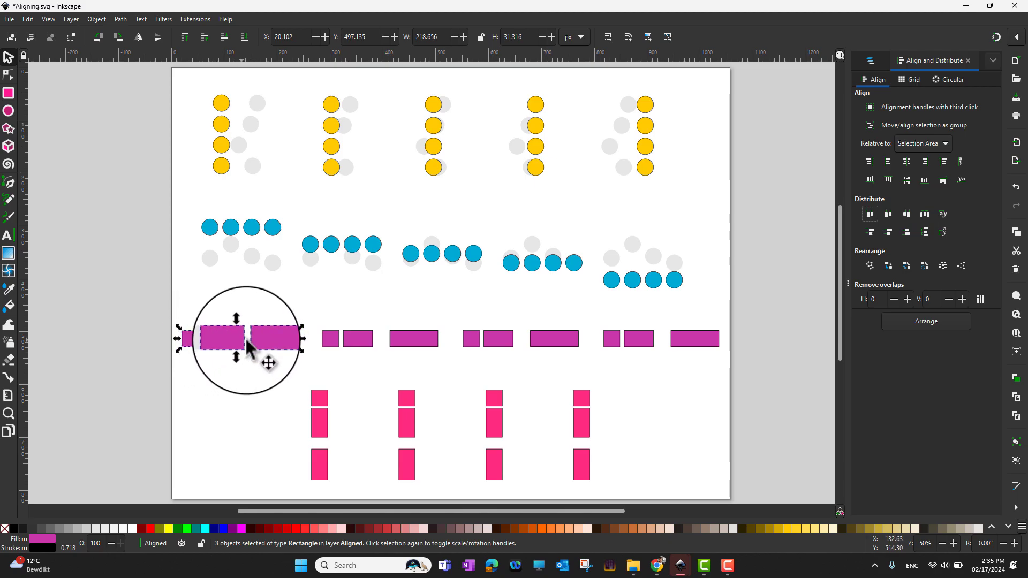
# - Distribute the second group of three purple rectangles horizontally with even spacing between their centers
pyautogui.moveTo(316, 316); pyautogui.dragTo(358, 354)
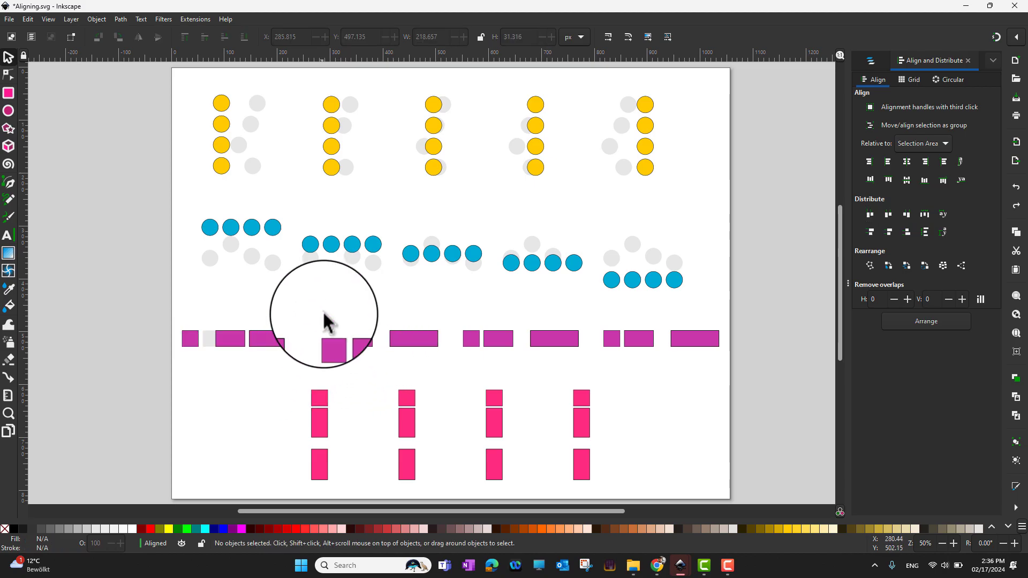
pyautogui.moveTo(315, 308); pyautogui.dragTo(451, 358)
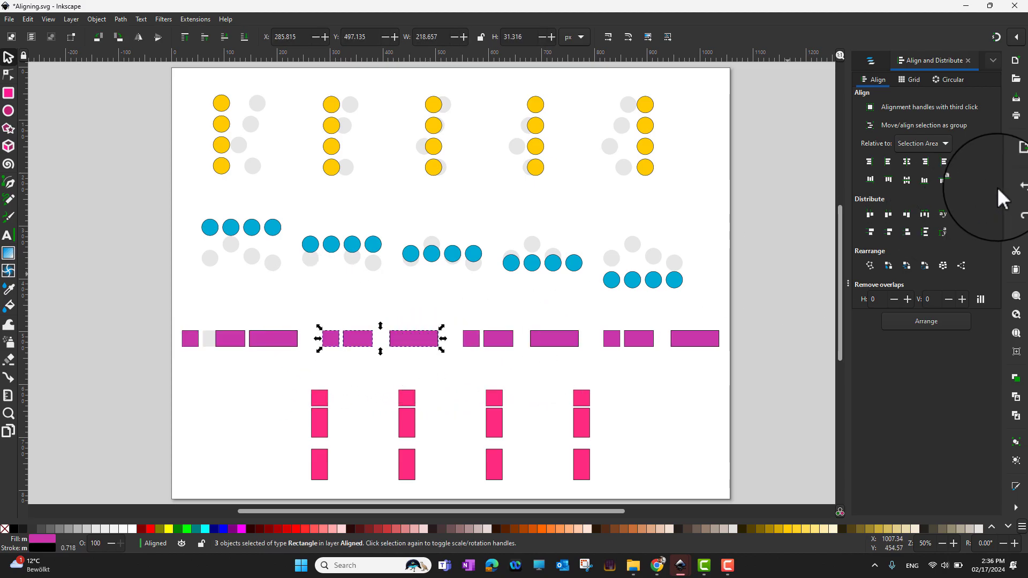
pyautogui.click(889, 215)
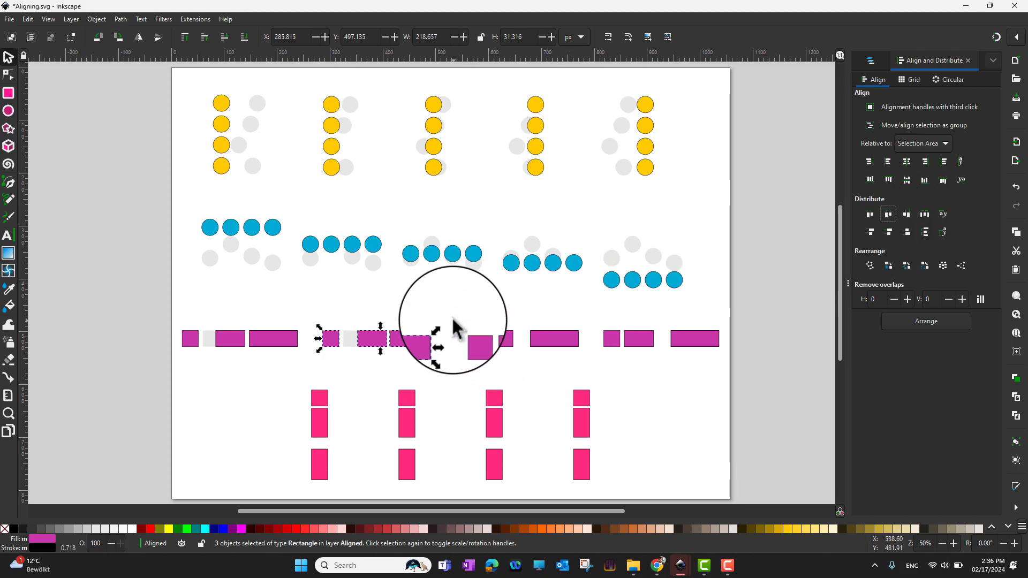
# - Distribute the third purple group with even spacing between right edges, and the fourth purple group with even horizontal gaps
pyautogui.moveTo(453, 317); pyautogui.dragTo(598, 355)
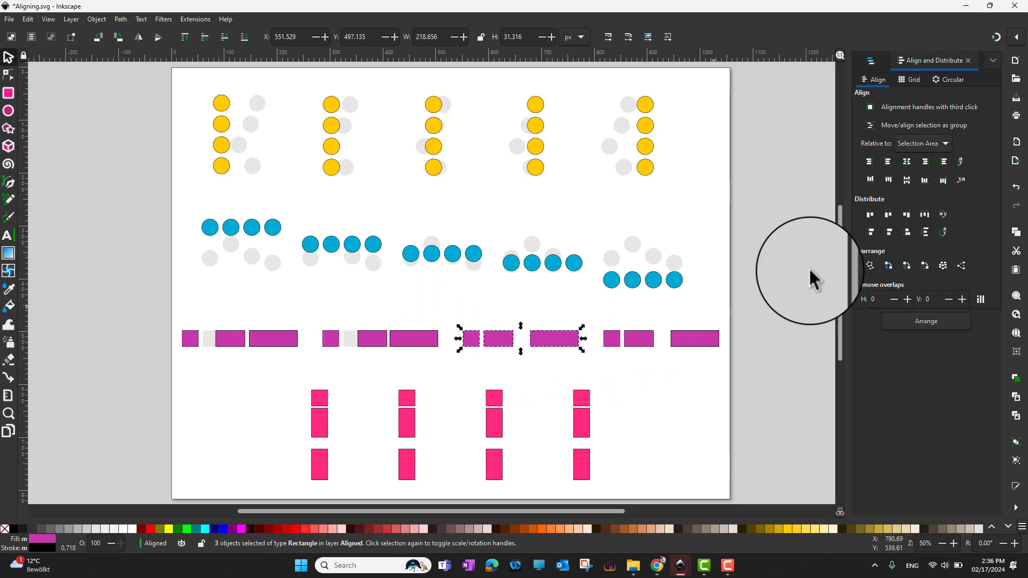
pyautogui.click(908, 214)
pyautogui.moveTo(599, 319); pyautogui.dragTo(725, 355)
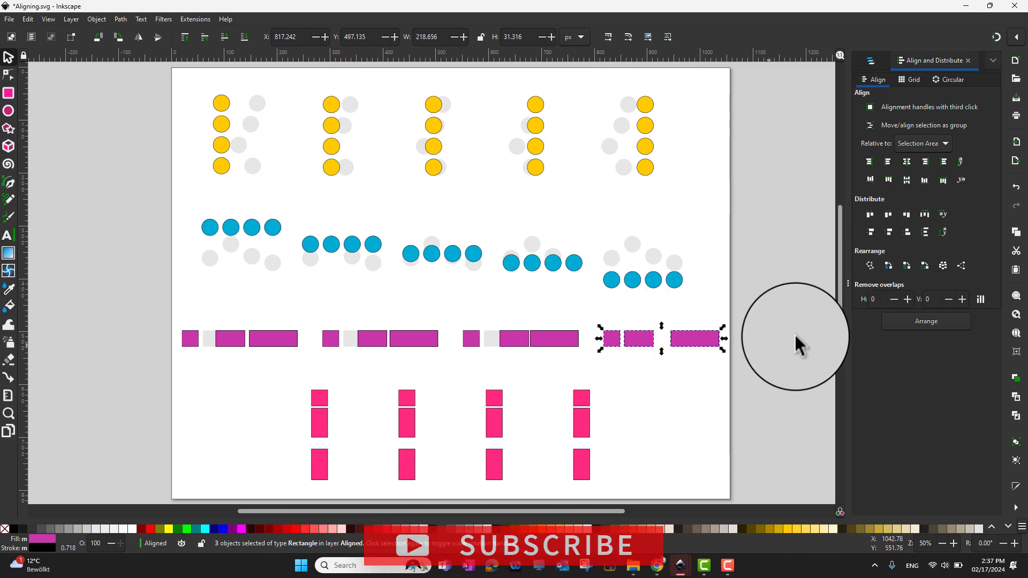
pyautogui.click(929, 214)
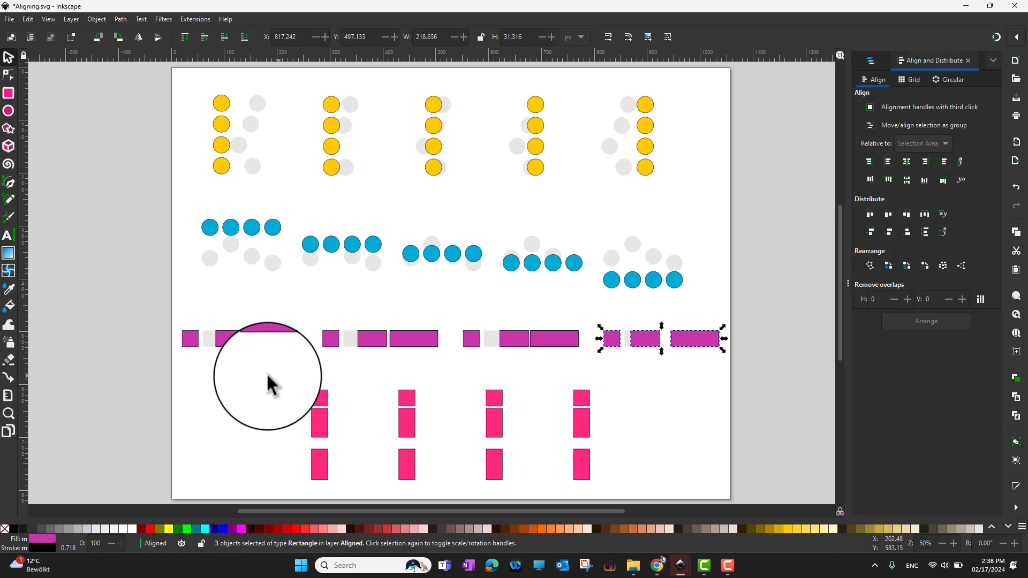
# - Distribute the first pink rectangle group vertically with even spacing between top edges, and the second pink group between centers
pyautogui.moveTo(268, 377); pyautogui.dragTo(358, 489)
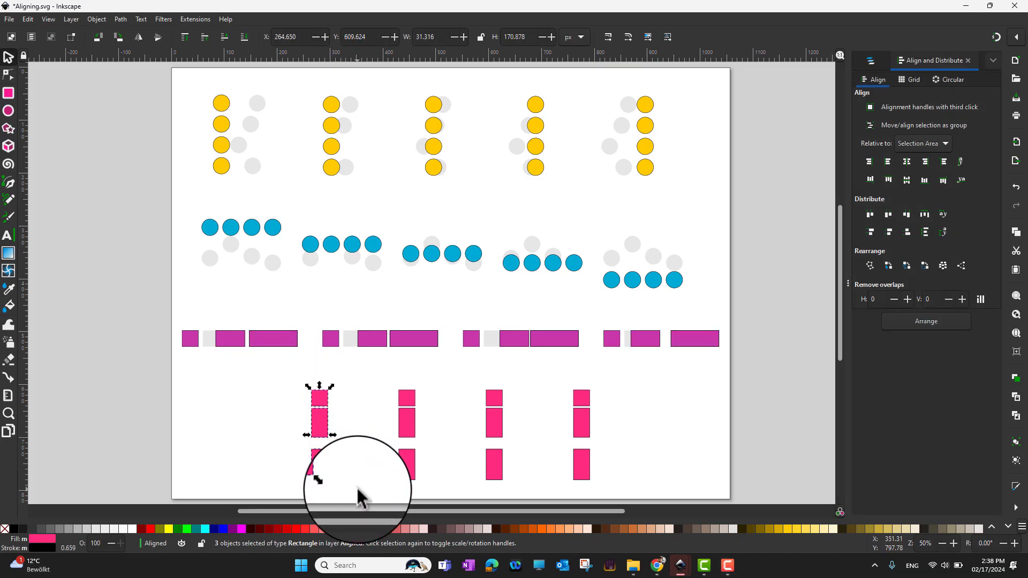
pyautogui.click(870, 235)
pyautogui.moveTo(365, 377); pyautogui.dragTo(446, 487)
pyautogui.click(891, 232)
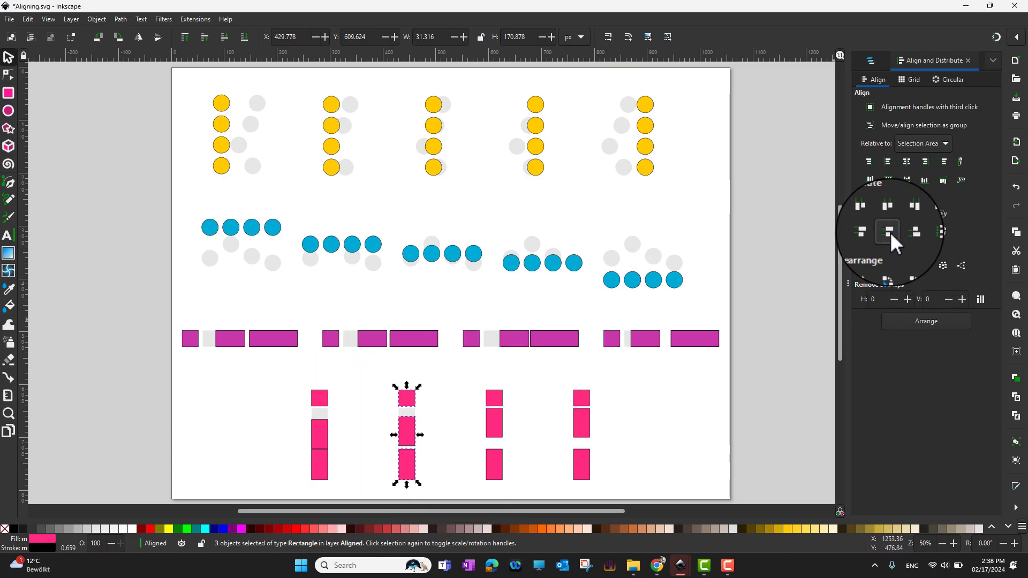
# - Distribute the third pink group with even spacing between bottom edges, and the fourth pink group with even vertical gaps
pyautogui.moveTo(469, 376); pyautogui.dragTo(535, 496)
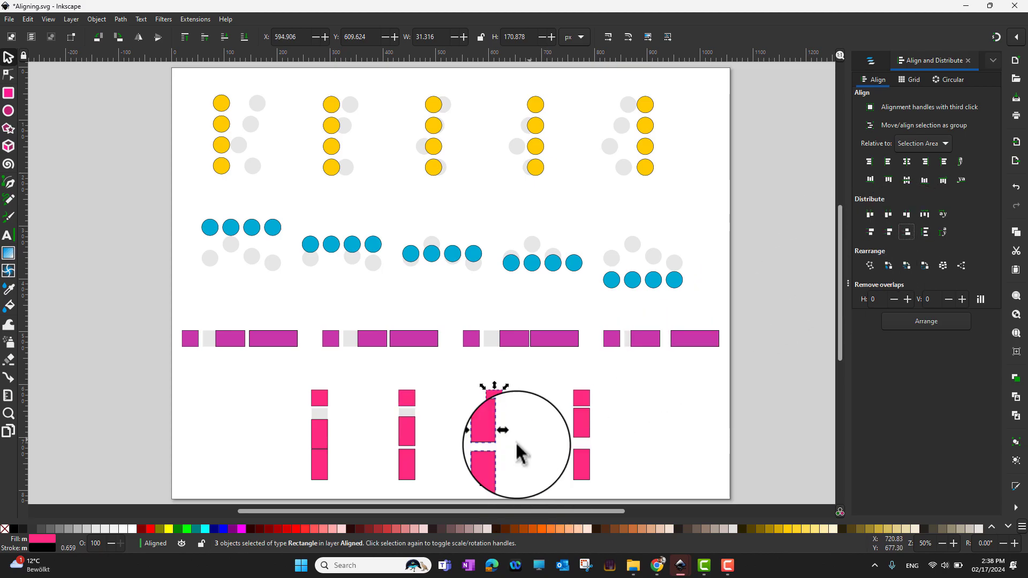
pyautogui.moveTo(547, 370); pyautogui.dragTo(624, 483)
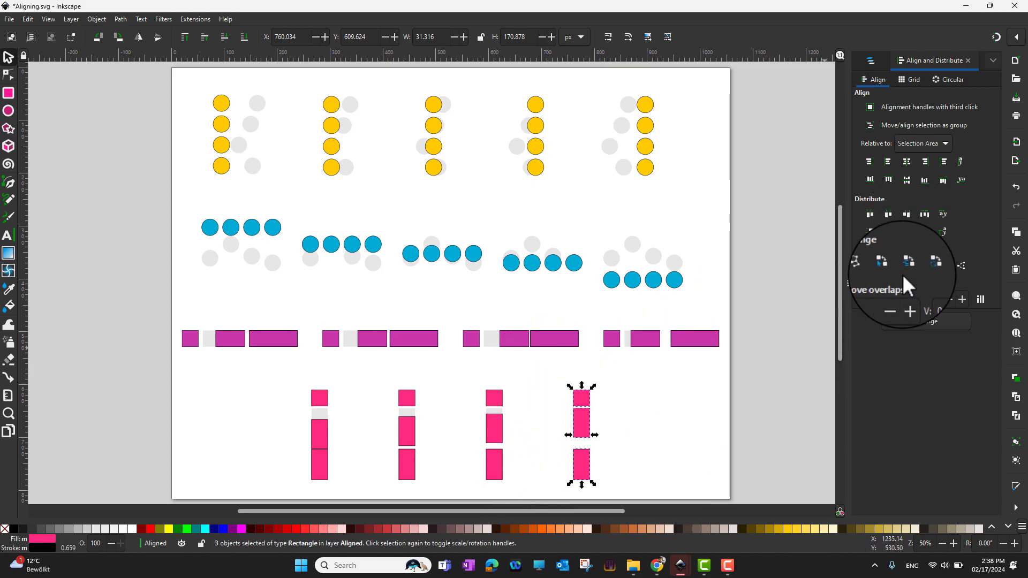
pyautogui.click(925, 232)
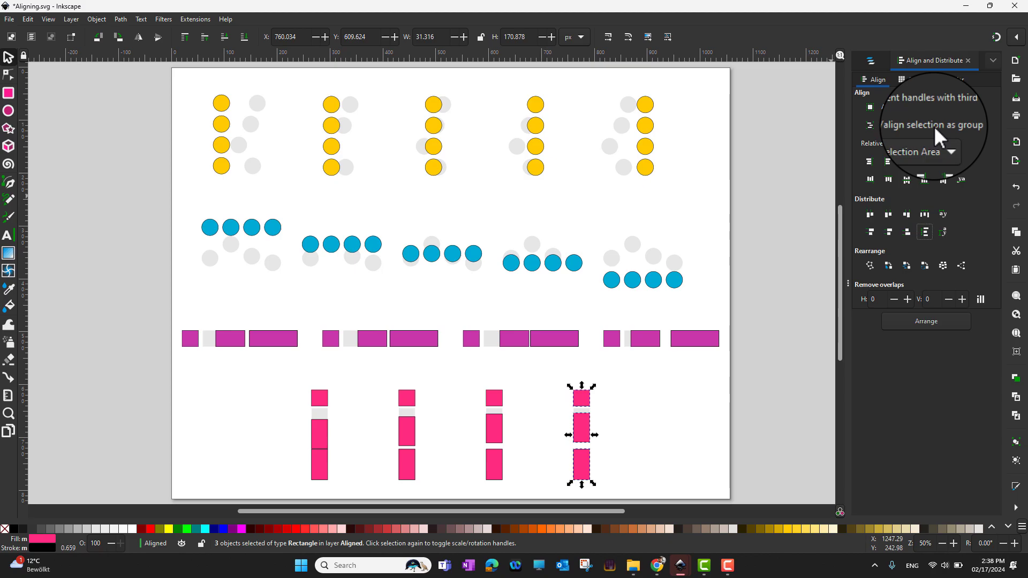
pyautogui.click(660, 184)
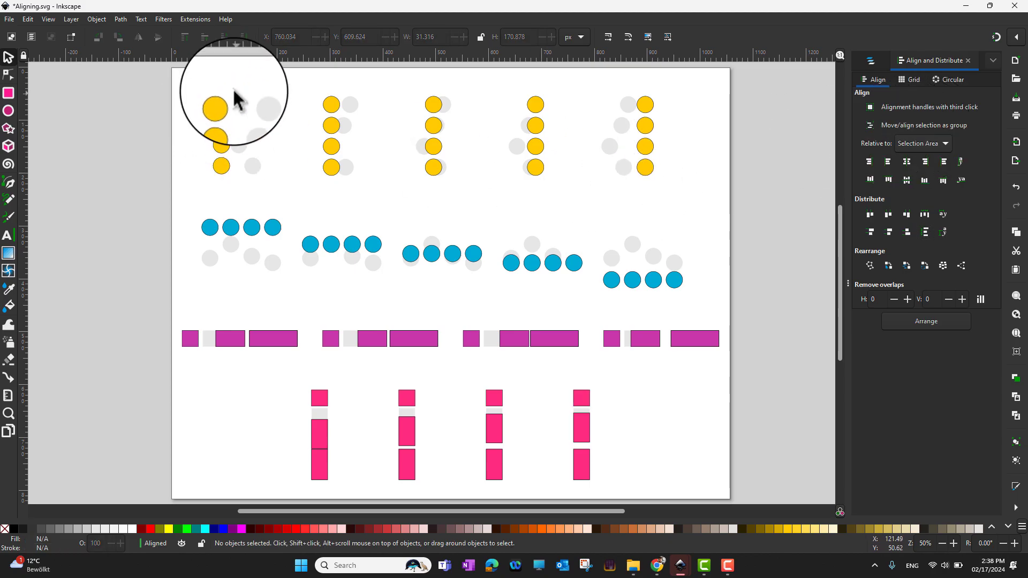
# - Delete all the yellow circles and hide the Original Postions layer
pyautogui.moveTo(206, 77); pyautogui.dragTo(680, 206)
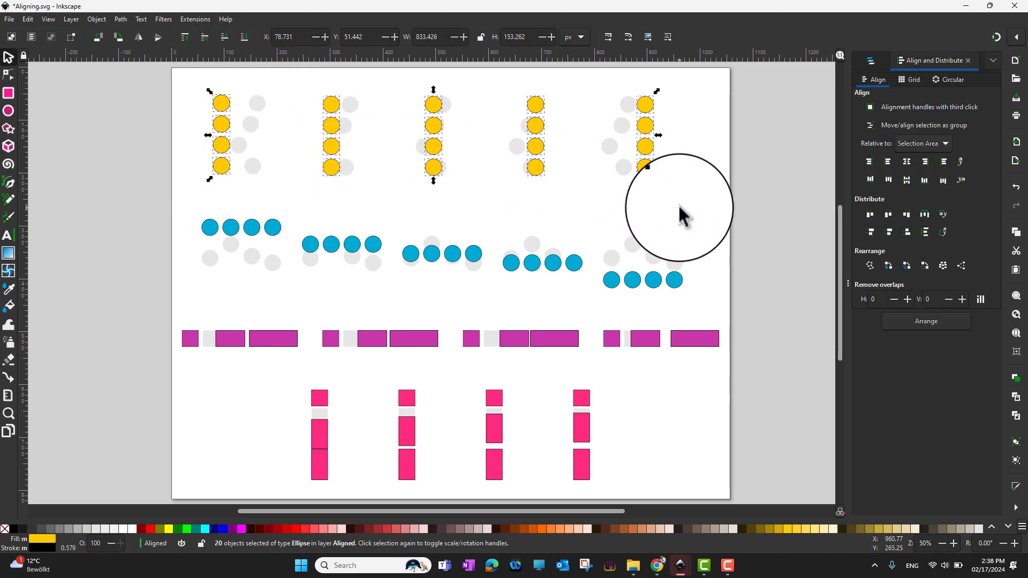
pyautogui.press('Delete')
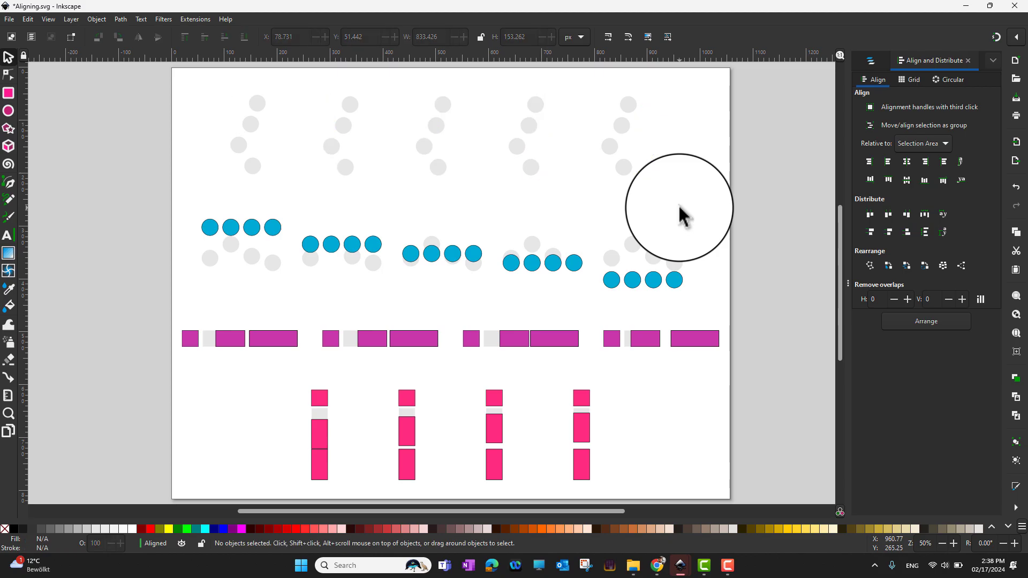
pyautogui.click(873, 63)
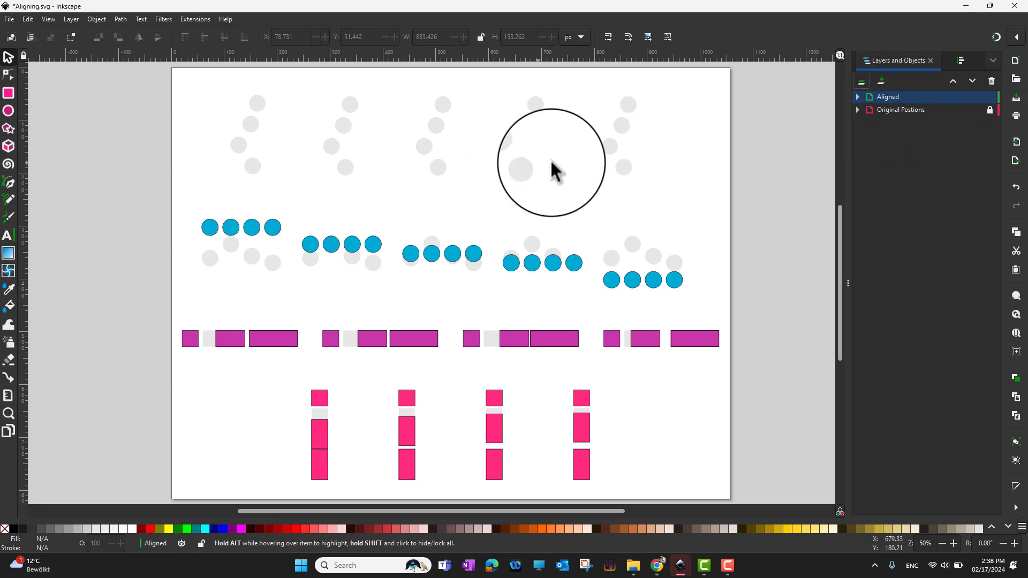
pyautogui.click(977, 110)
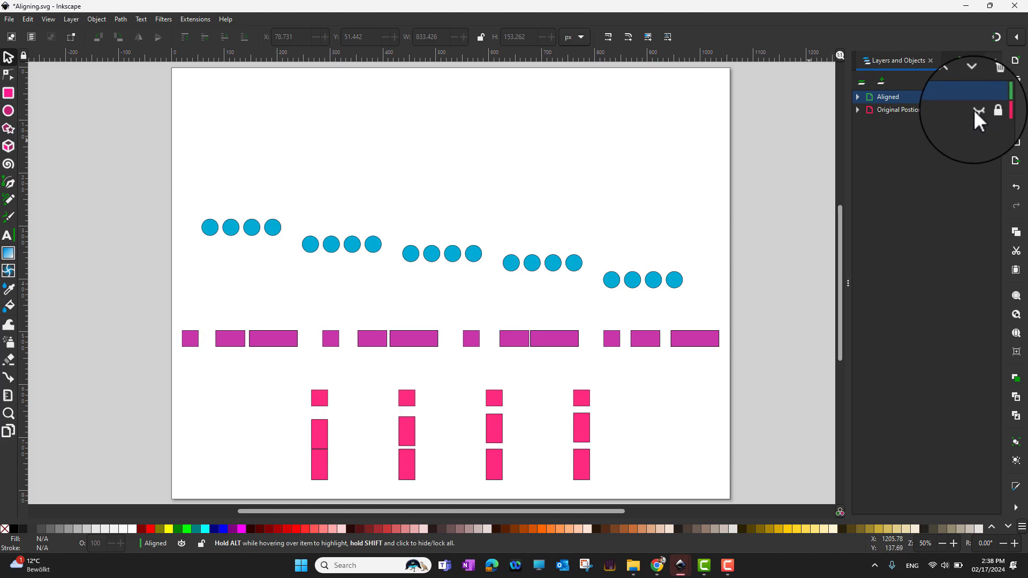
# - Select all the blue circles for alignment relative to the page
pyautogui.click(963, 58)
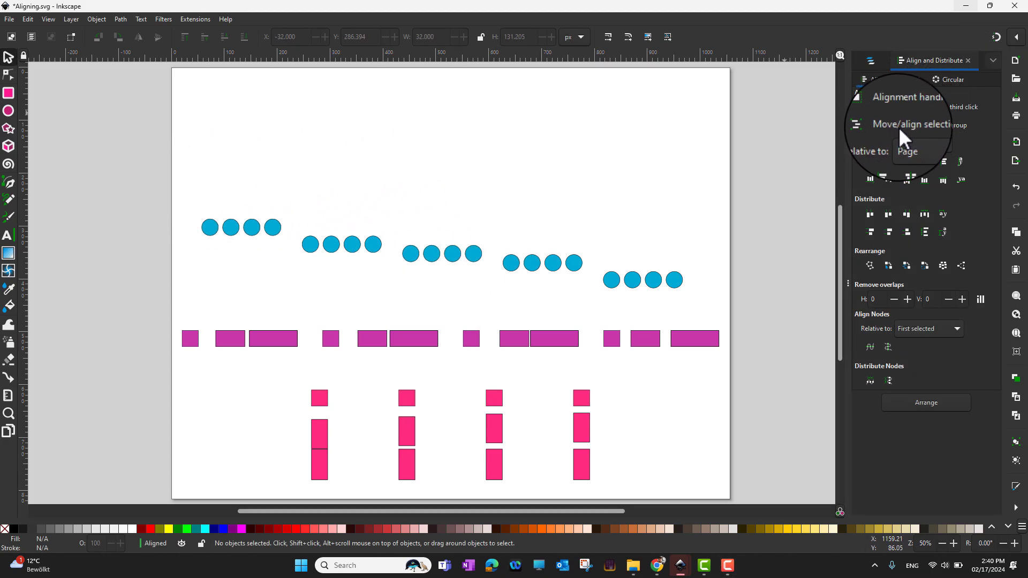
pyautogui.moveTo(174, 194); pyautogui.dragTo(717, 298)
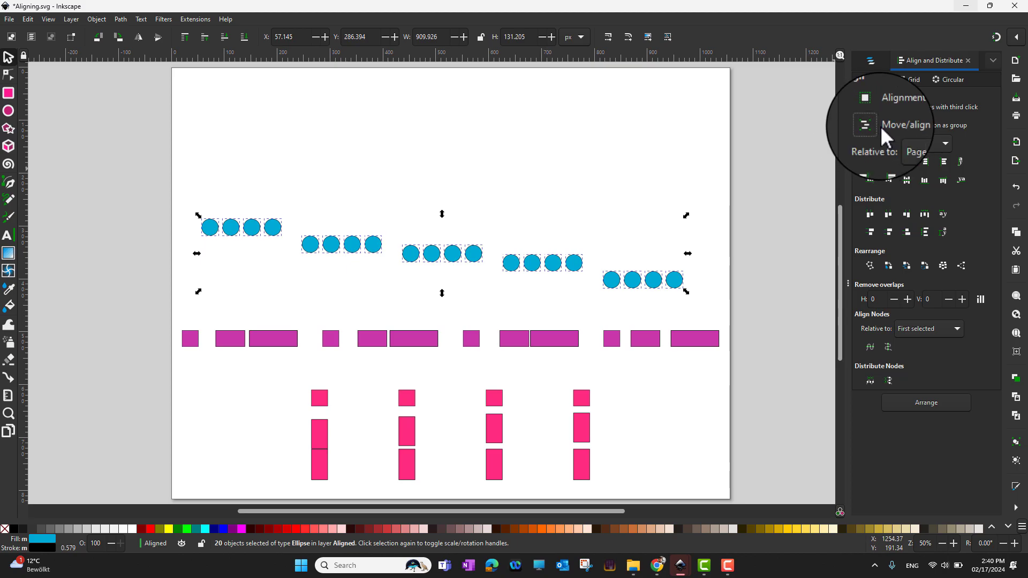
pyautogui.click(946, 143)
pyautogui.click(947, 143)
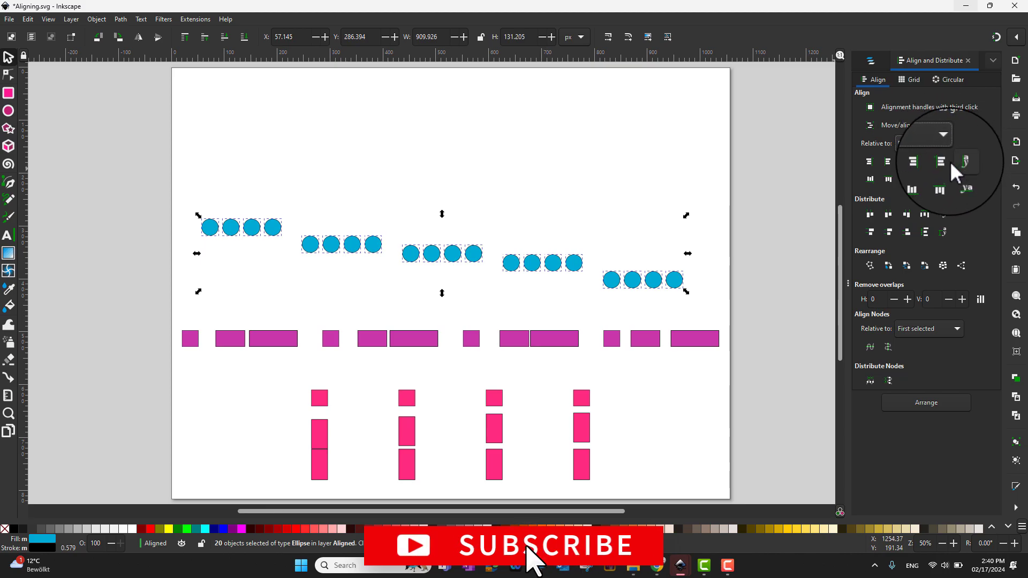
# - Try aligning the top edges of the blue circles individually to the page's top edge, and undo it
pyautogui.click(889, 179)
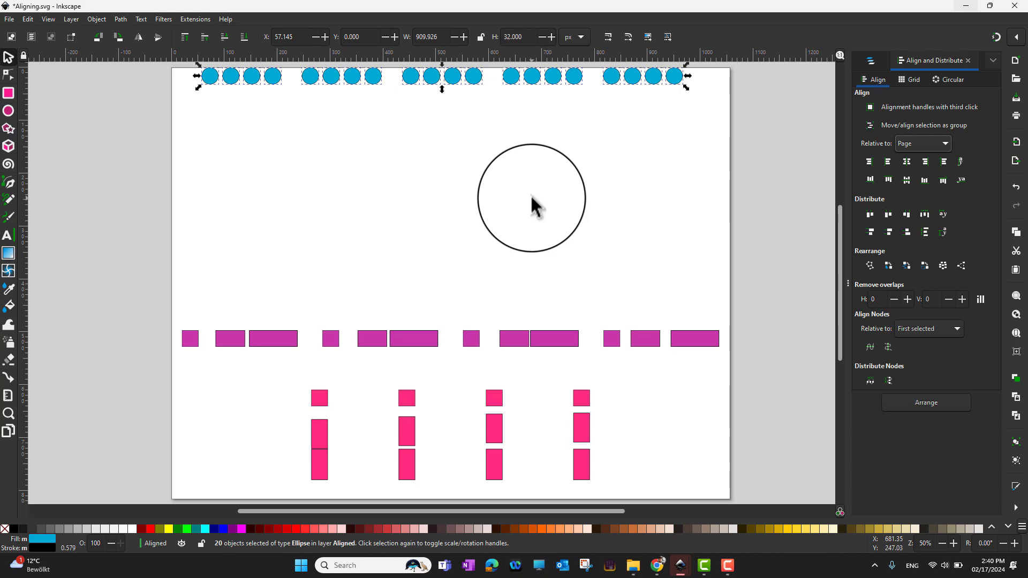
pyautogui.hotkey('ctrl', 'z')
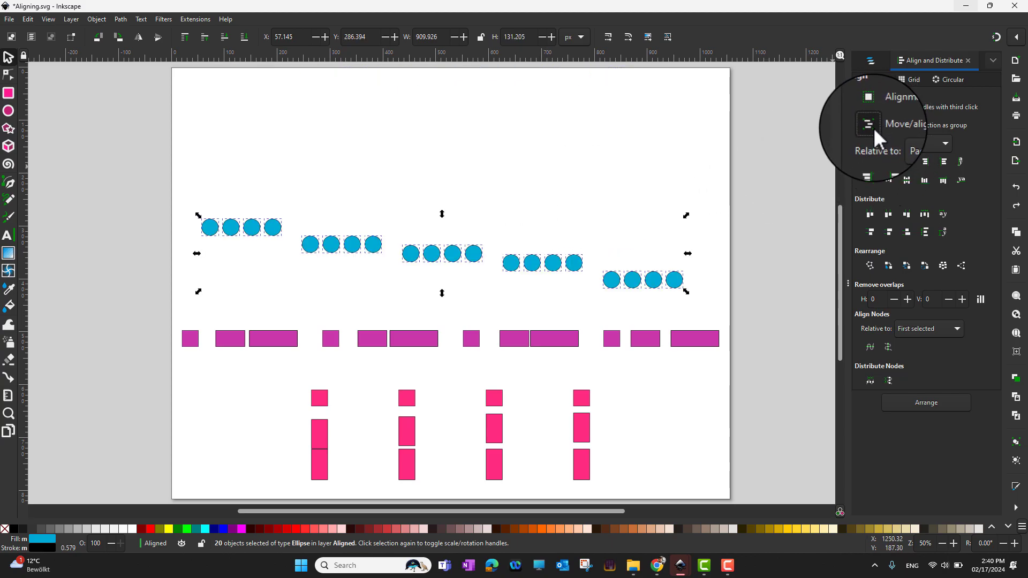
# - Align the selected blue circles to the page's top edge as one group, with moving/aligning the selection as a group enabled
pyautogui.click(890, 181)
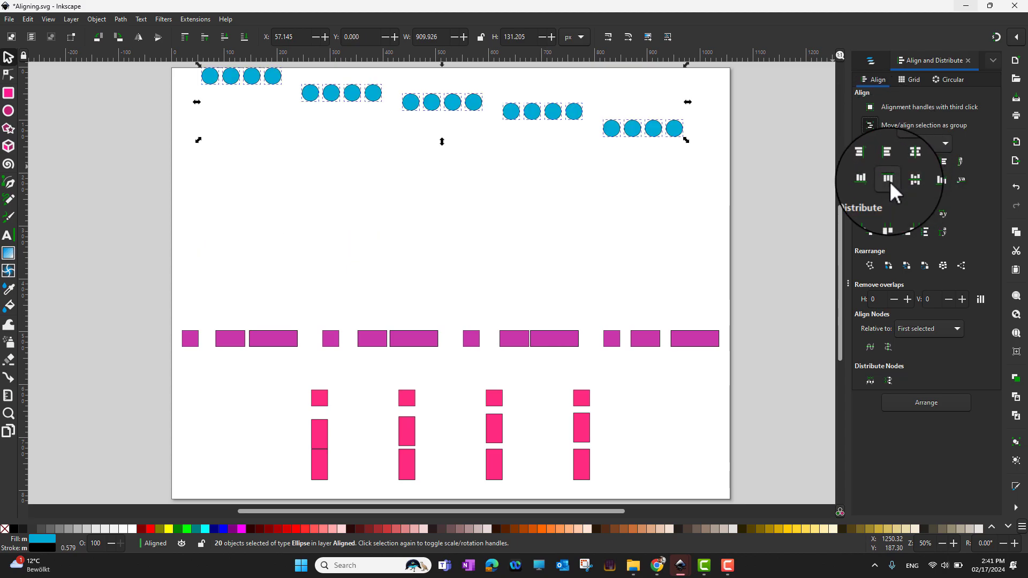